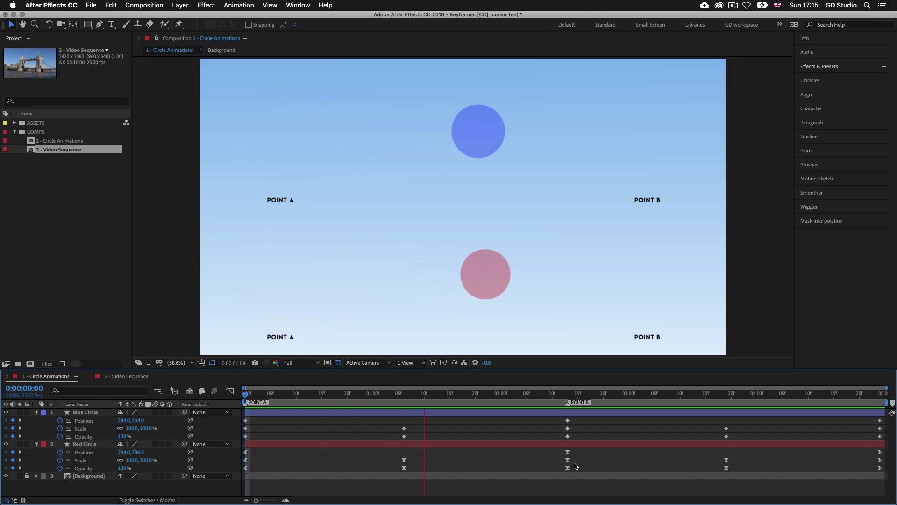
Step: Stop the preview and rewind the Circle Animations timeline to 0:00:00:00, circles at Point A
key(space)
click(568, 436)
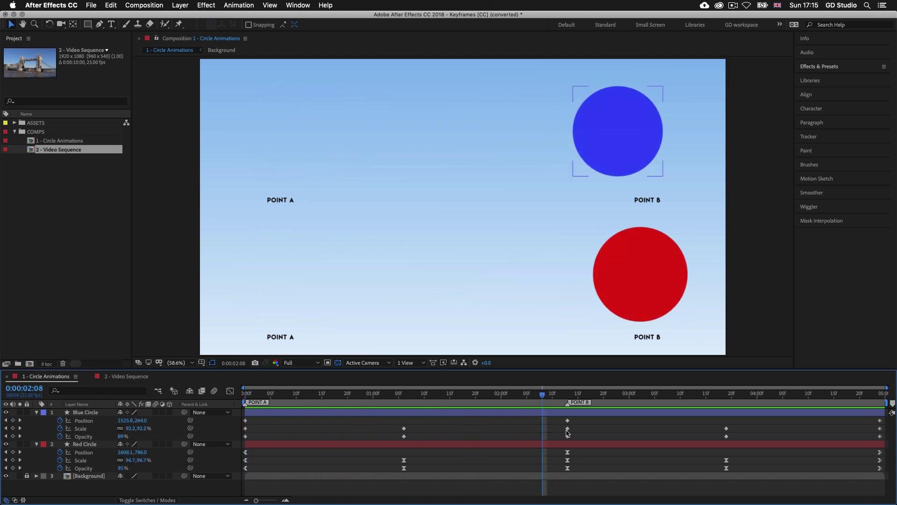
drag(543, 396, 244, 392)
click(471, 422)
click(513, 430)
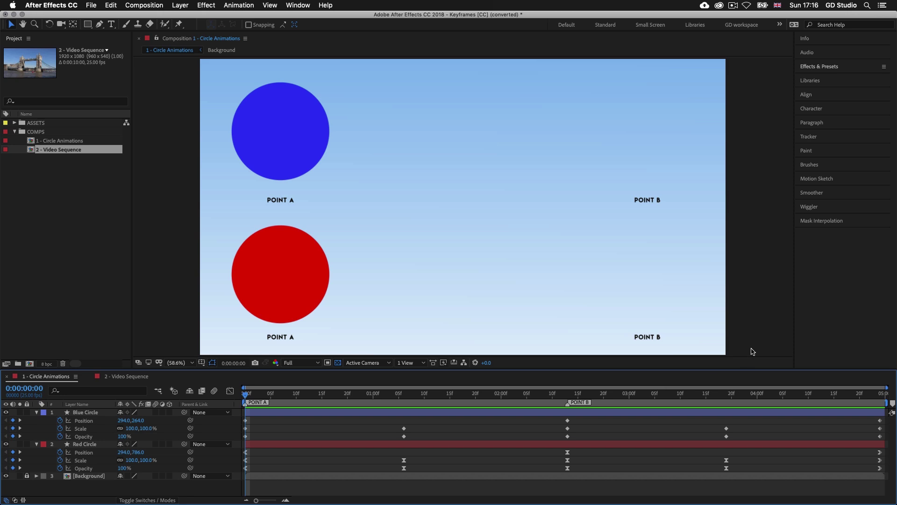
Step: Switch the layer selection between Blue Circle and Red Circle, ending with Red Circle selected
click(633, 413)
click(638, 404)
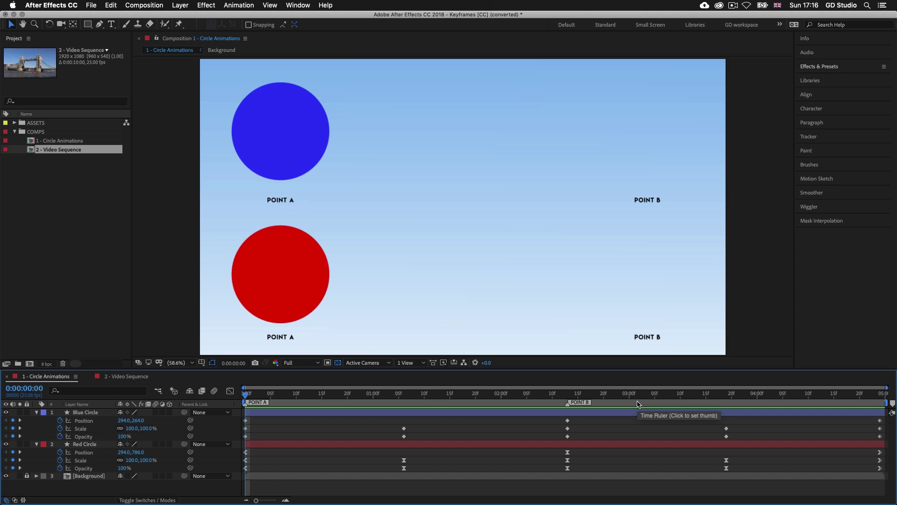
click(100, 412)
click(108, 445)
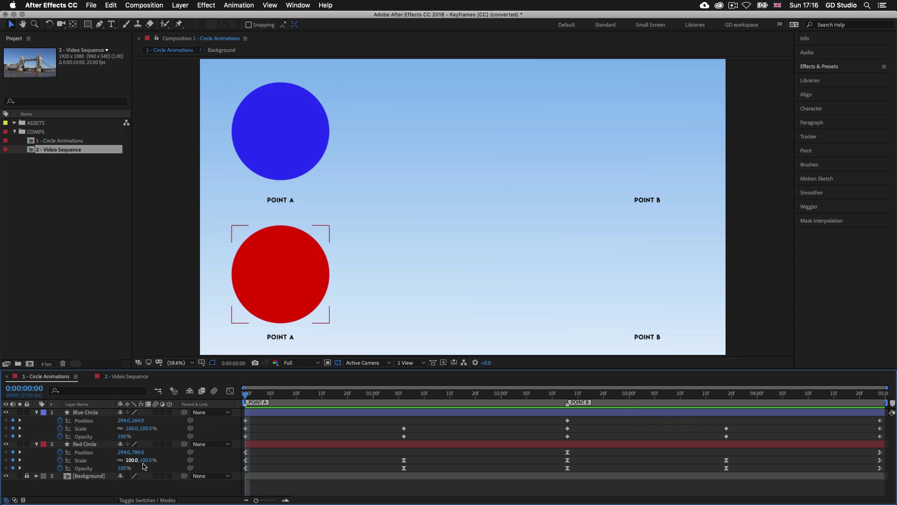
key(super+Up)
key(super+Down)
key(super+Up)
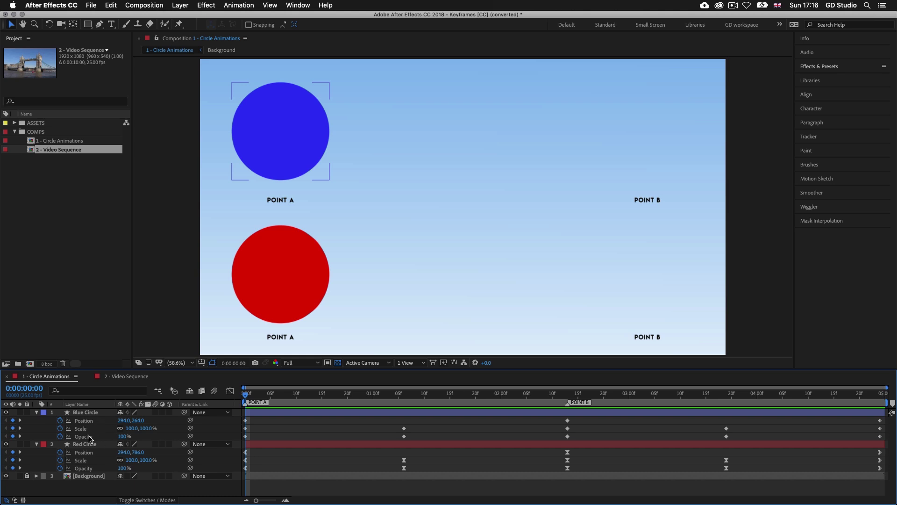
key(super+Down)
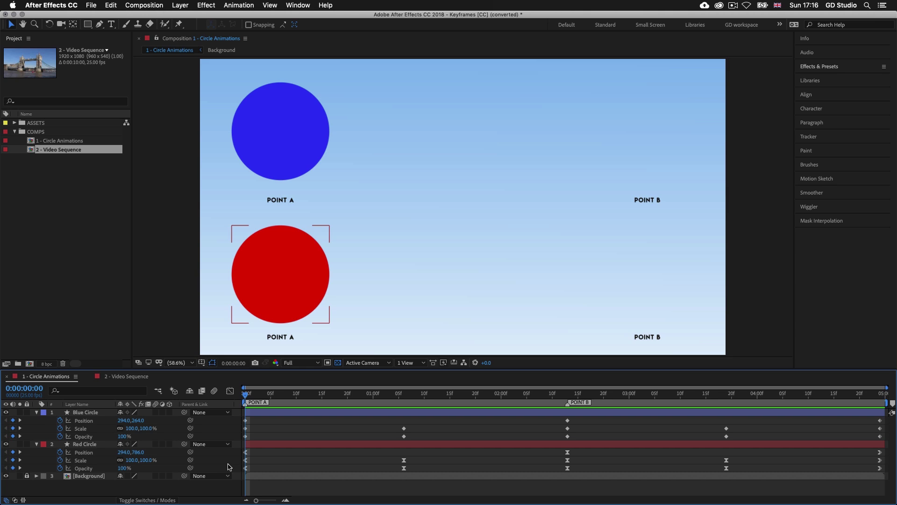
click(75, 421)
click(90, 456)
click(83, 423)
click(91, 464)
click(345, 428)
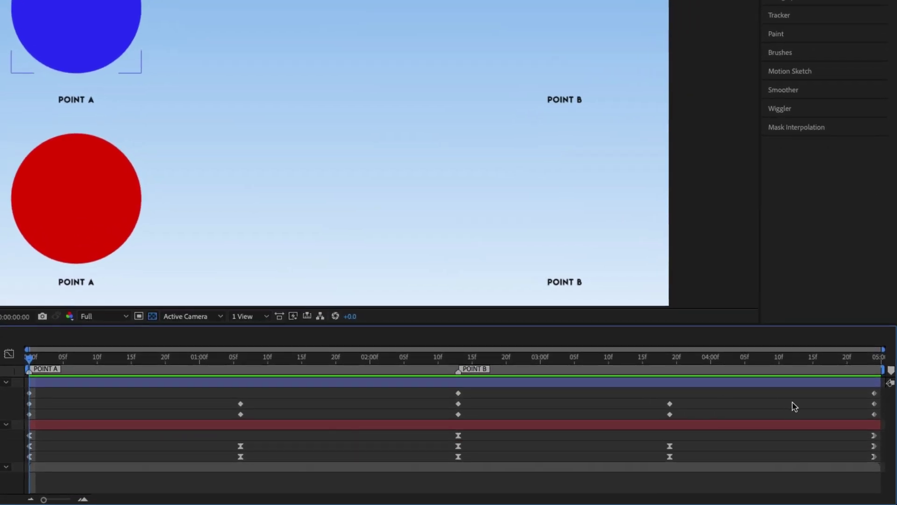
click(179, 452)
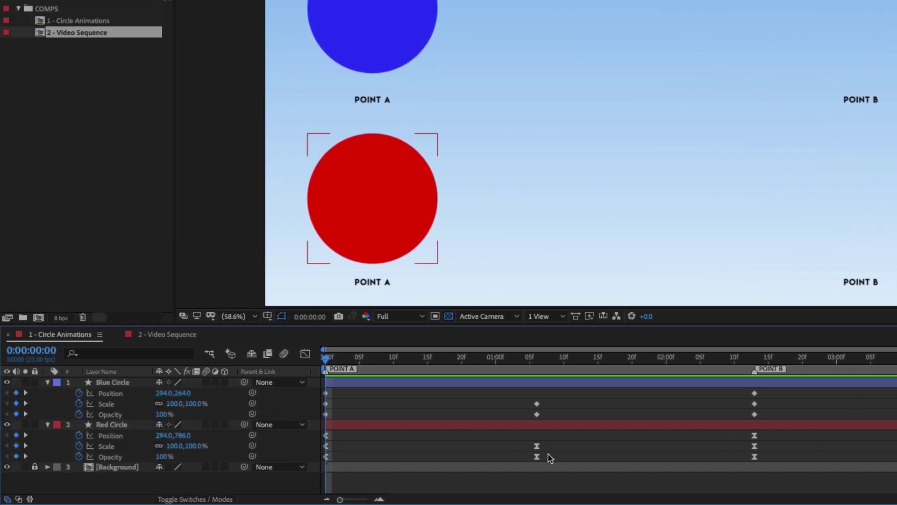
click(180, 413)
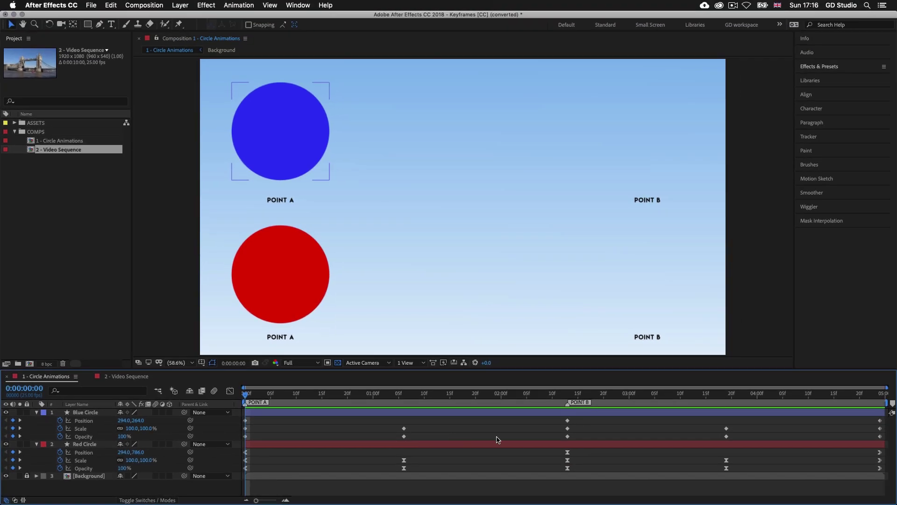
click(896, 423)
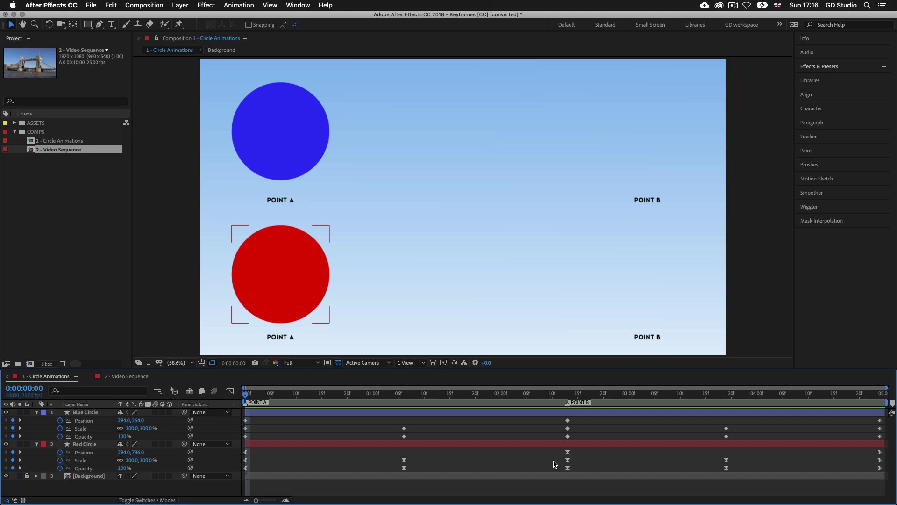
key(super+Tab)
key(super+Tab)
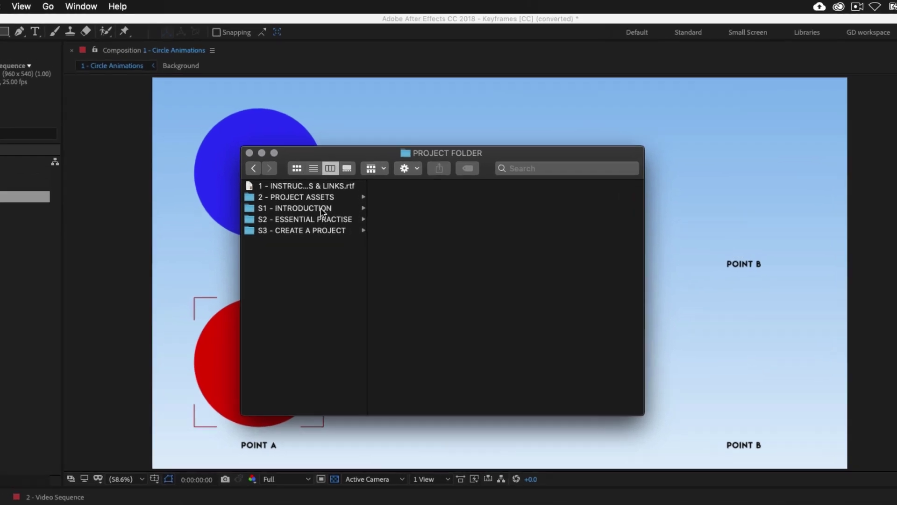
click(323, 210)
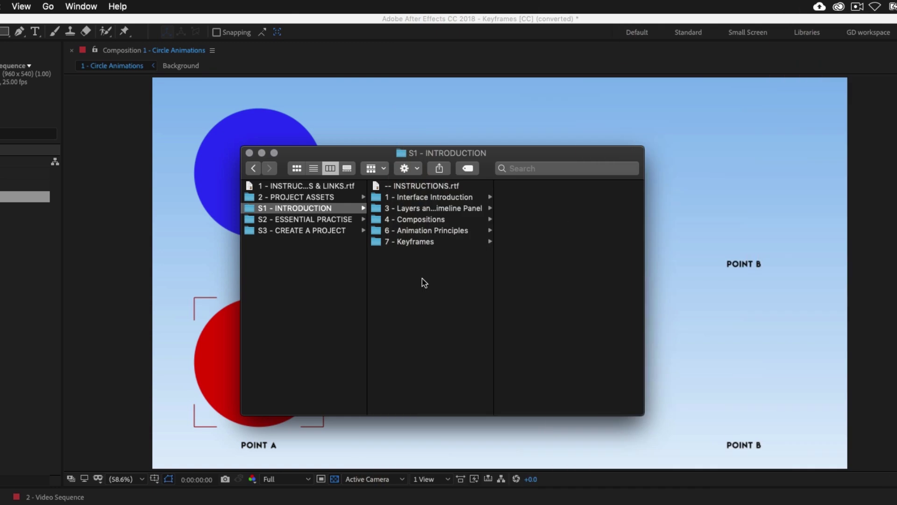
click(326, 293)
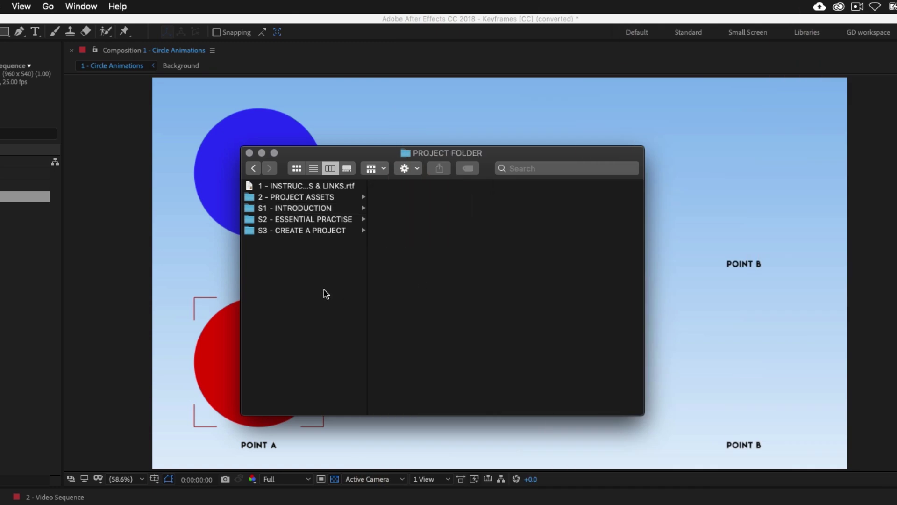
click(302, 210)
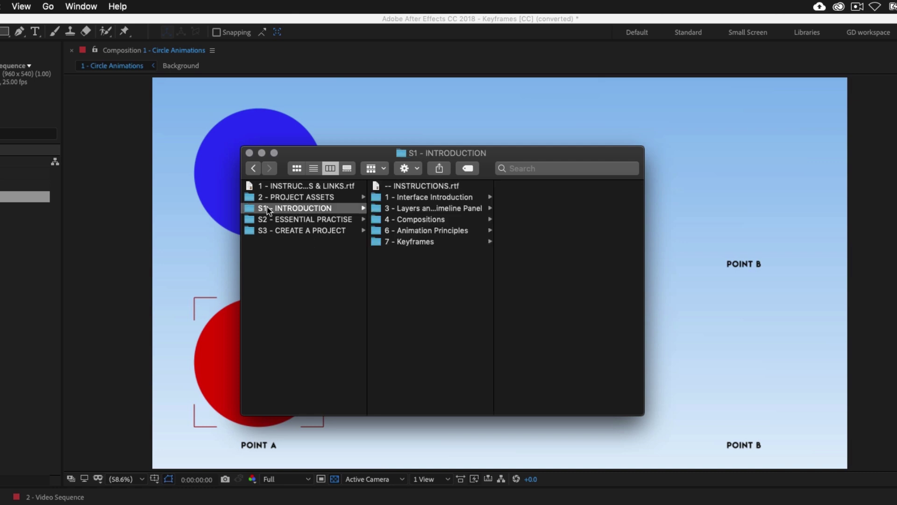
click(384, 242)
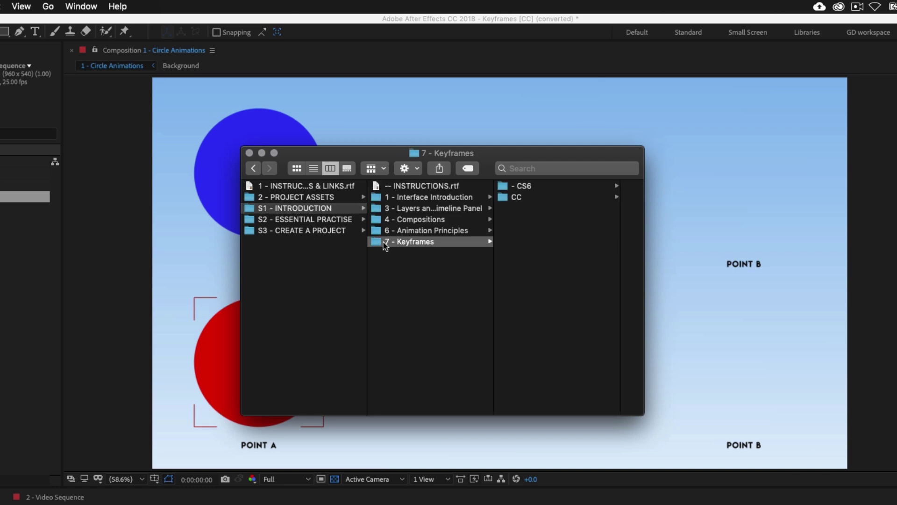
click(543, 197)
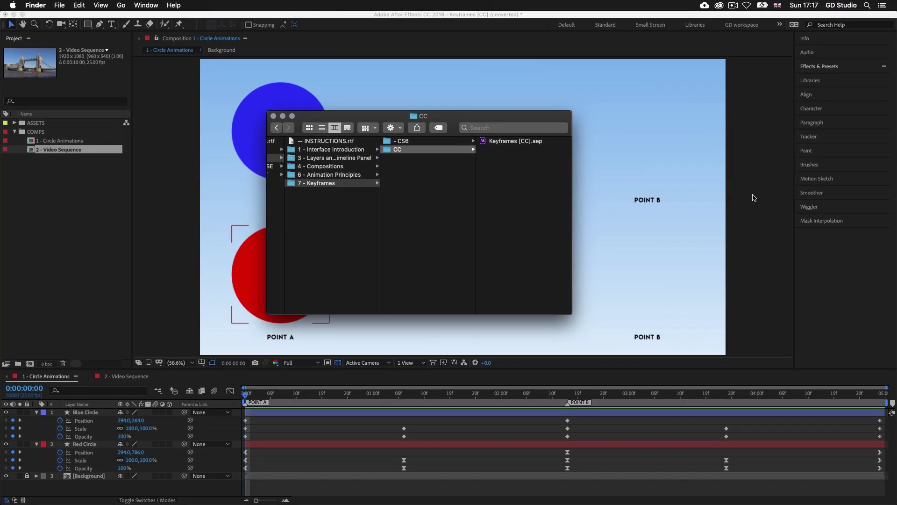
click(747, 198)
click(499, 445)
click(387, 437)
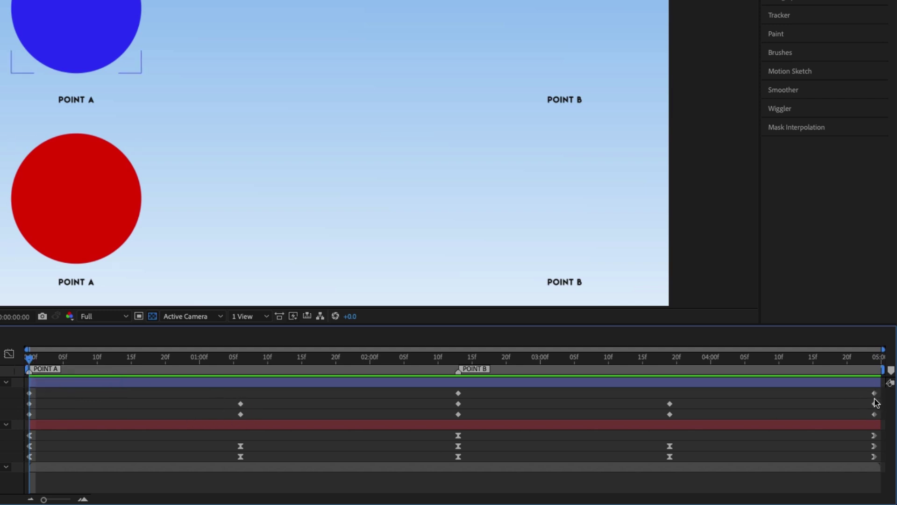
click(687, 427)
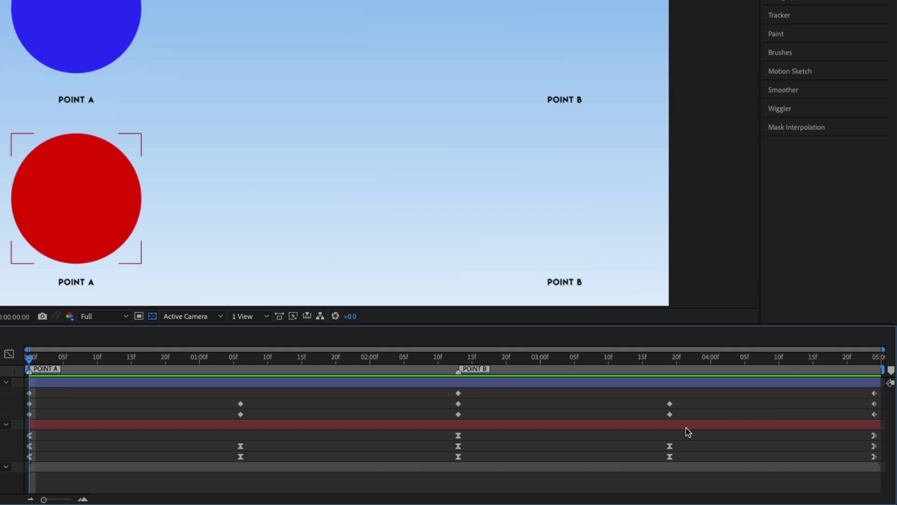
click(474, 411)
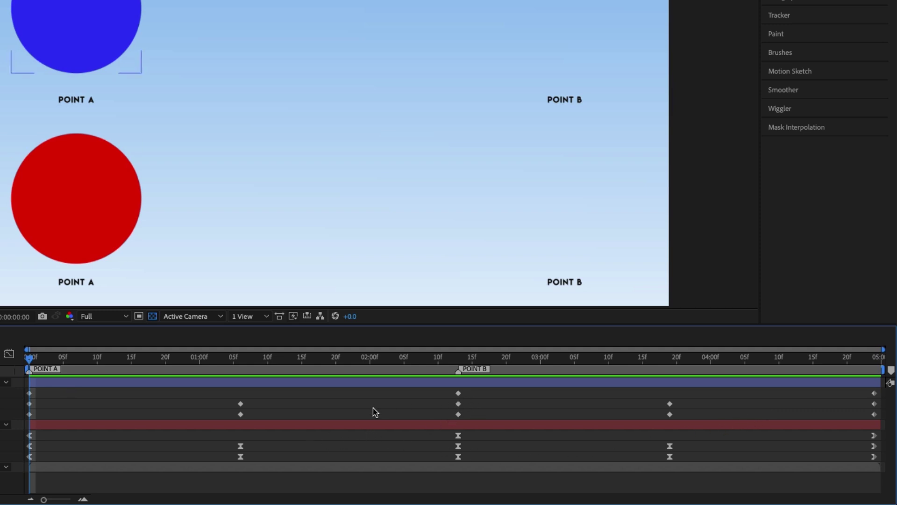
click(122, 375)
click(80, 391)
click(780, 425)
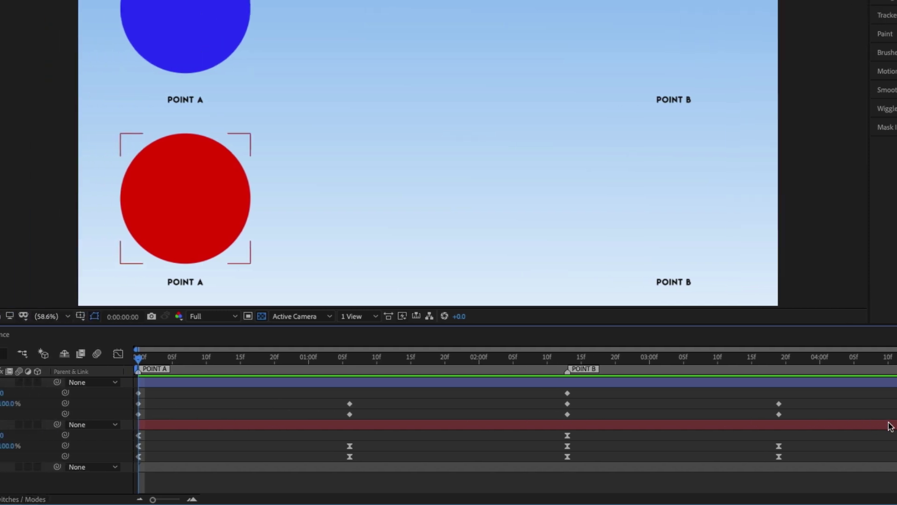
click(269, 383)
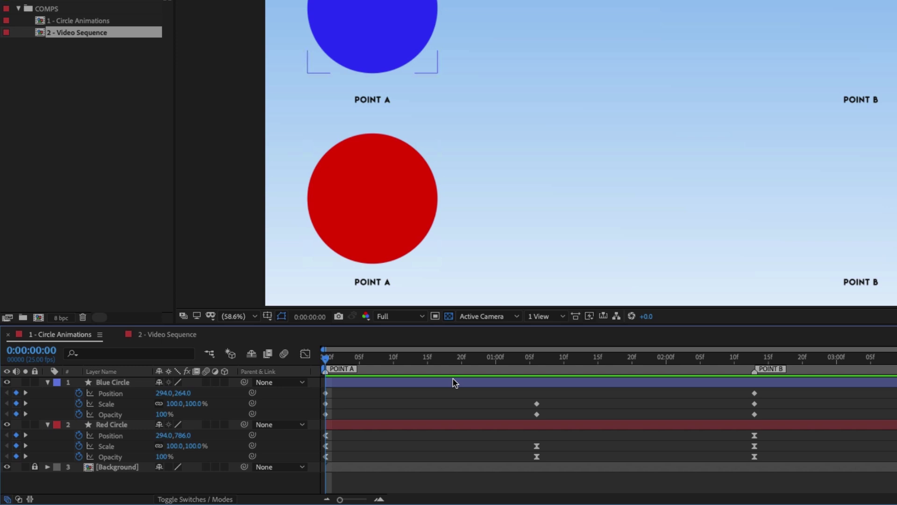
click(452, 382)
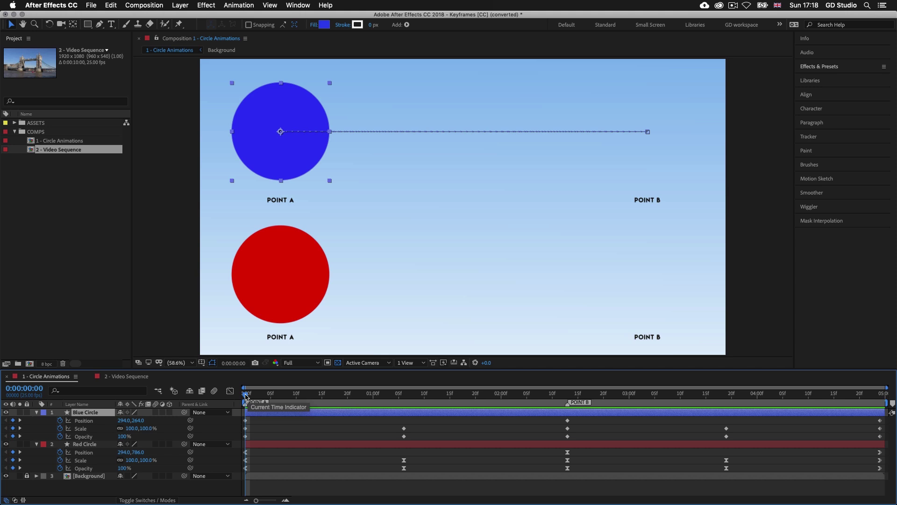
Step: Scrub from 0:00:00:00 to 0:00:02:13, where both circles reach Point B
drag(247, 396, 404, 403)
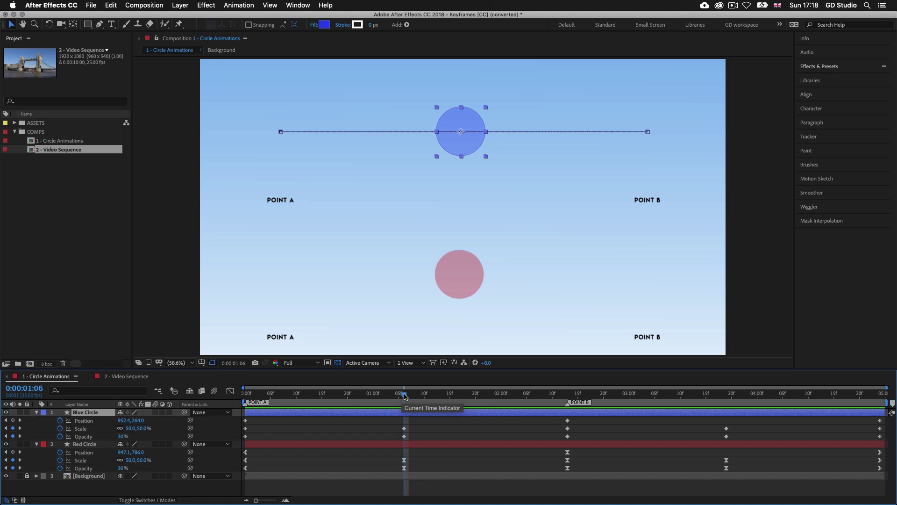
drag(404, 397, 568, 397)
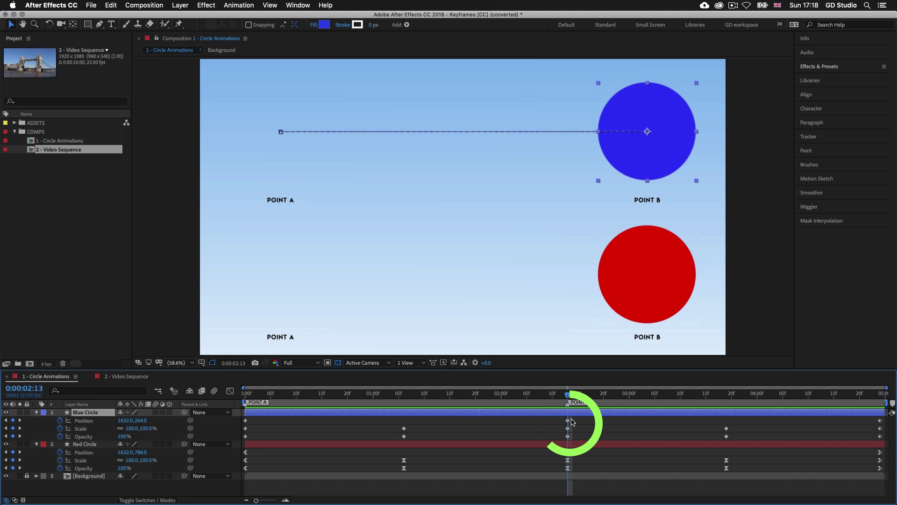
mouse_move(569, 423)
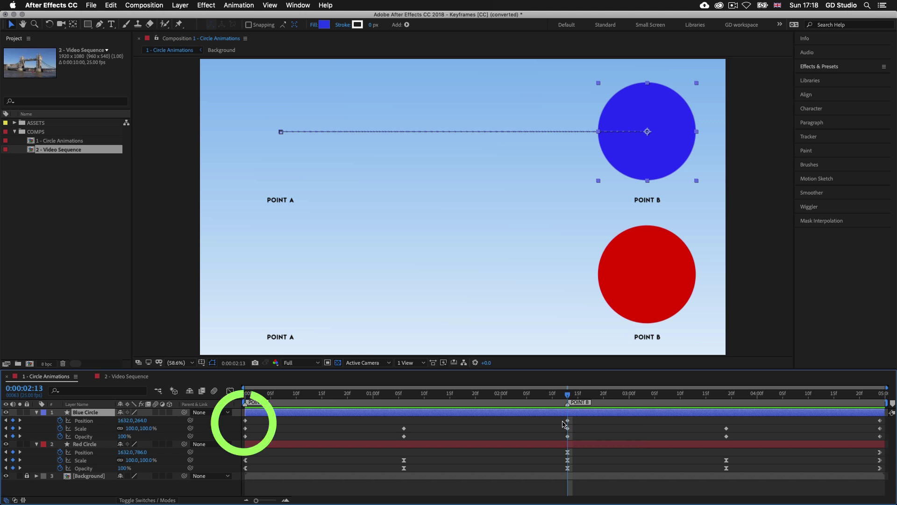
Step: Select the Position keyframes at the start and at Point B, then preview the animation
click(246, 421)
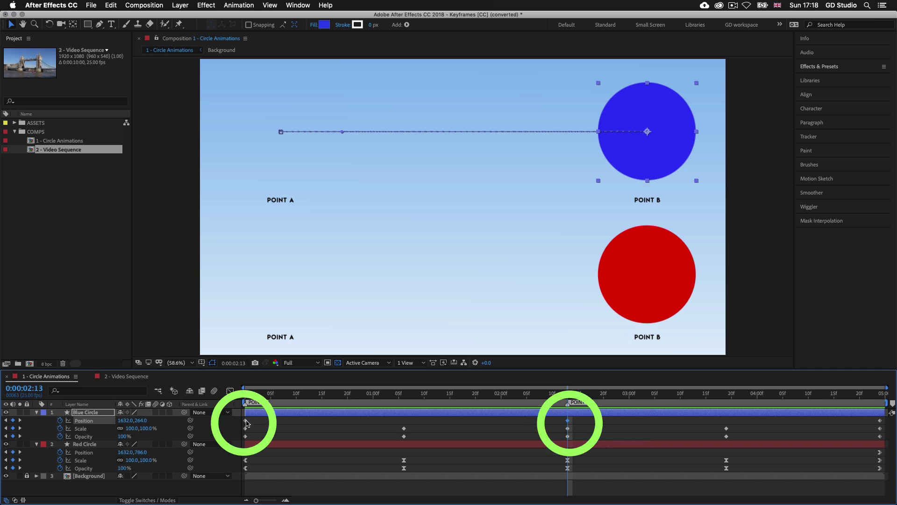
click(567, 420)
drag(568, 395, 245, 397)
key(space)
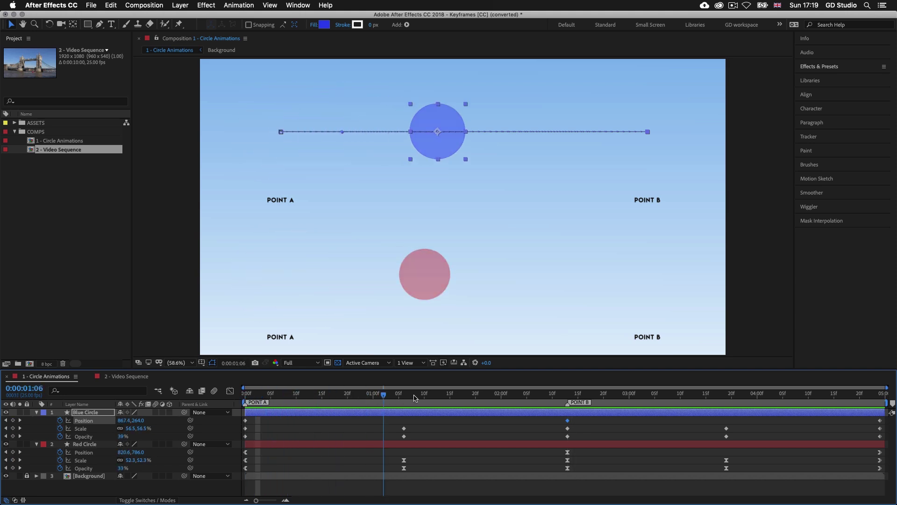
key(space)
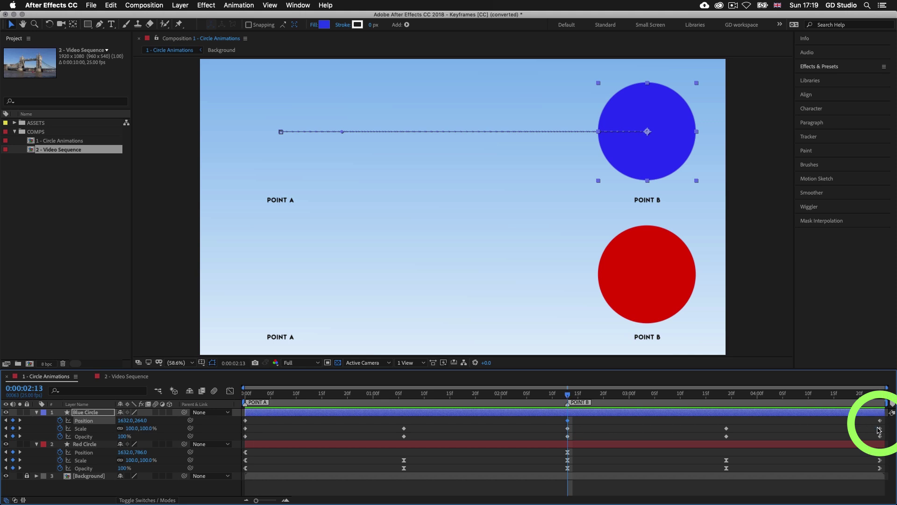
Step: Scrub past Point B to 0:00:04:24 as the circles return to Point A, then rewind
click(579, 396)
drag(580, 396, 881, 394)
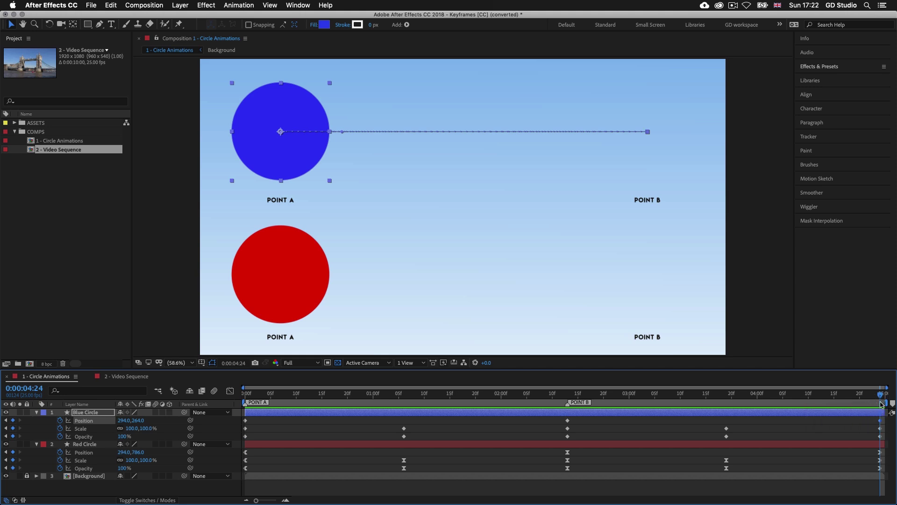
click(247, 397)
Step: Jump between Point B, the first frame and the last frame, ending at 0:00:04:24
click(567, 398)
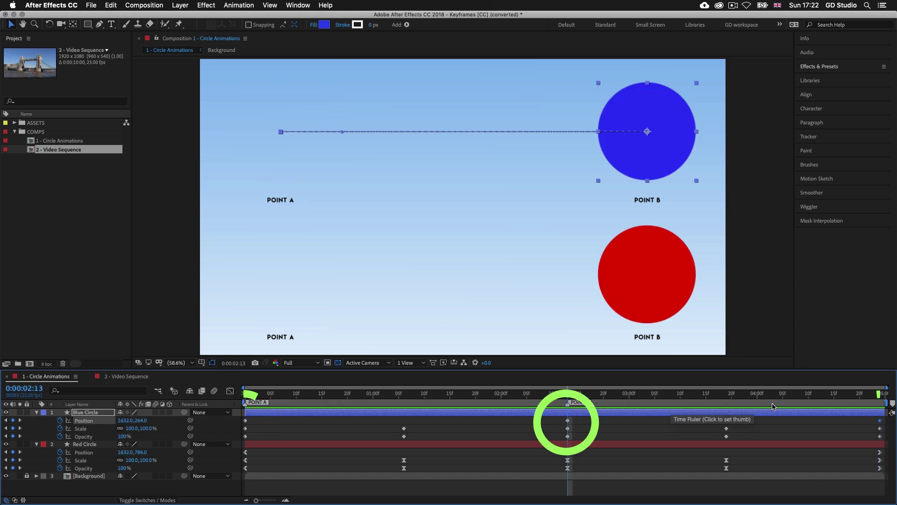
click(881, 397)
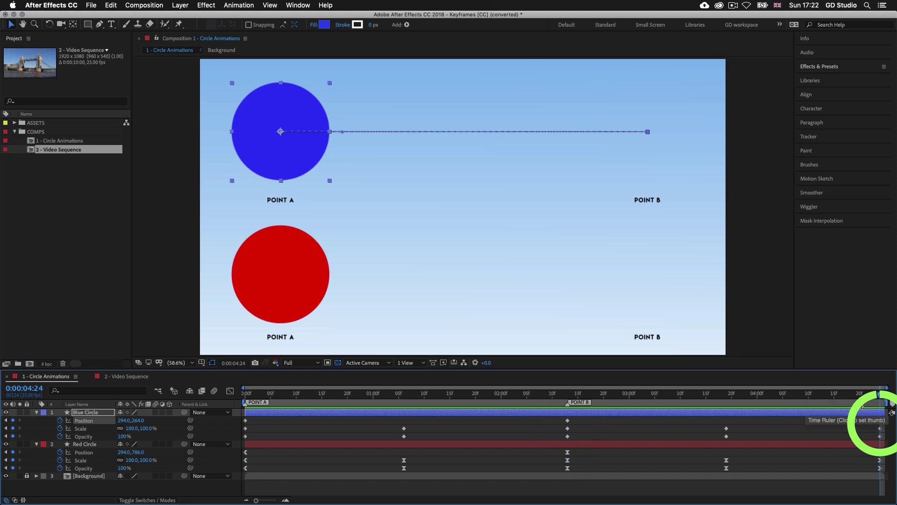
click(245, 397)
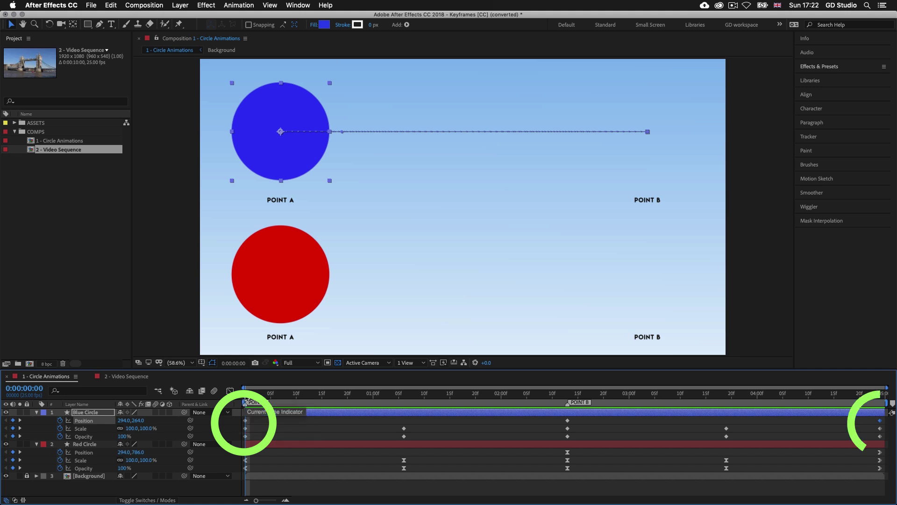
click(882, 398)
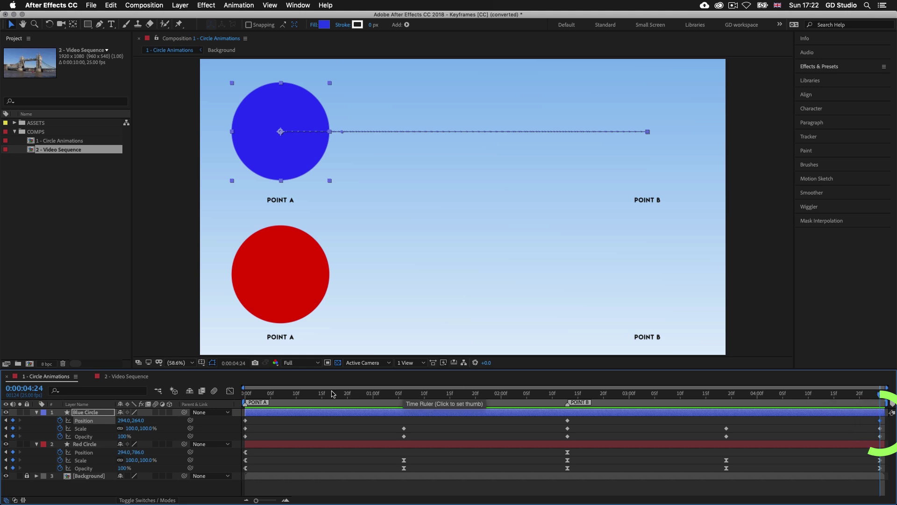
click(246, 397)
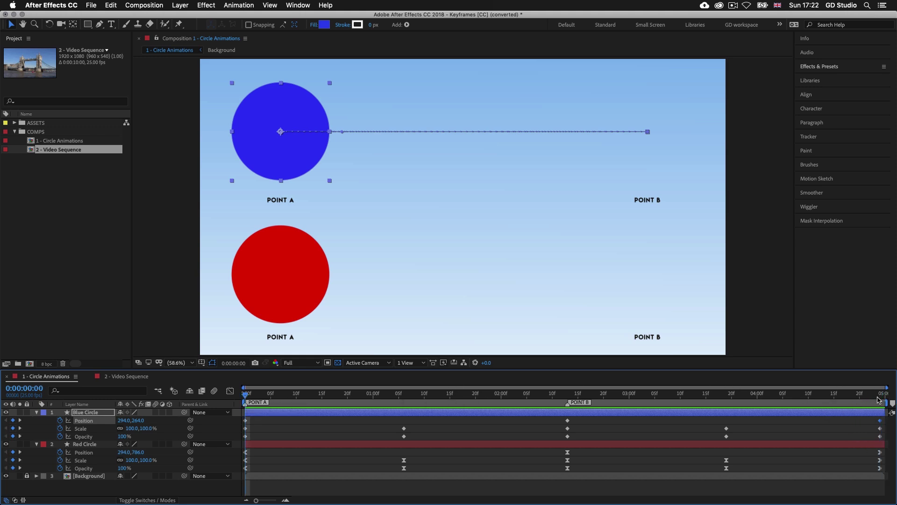
click(882, 397)
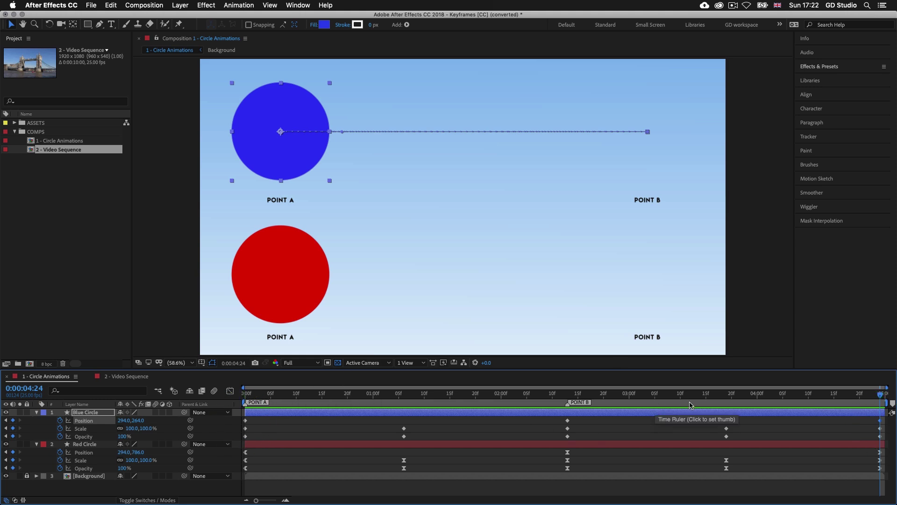
key(Page_Up)
drag(860, 398, 233, 403)
key(space)
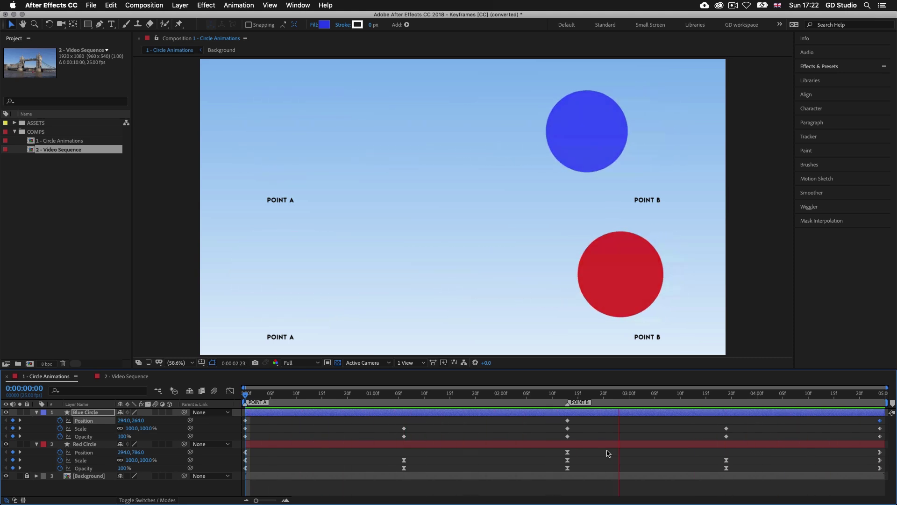
key(space)
drag(691, 398, 232, 394)
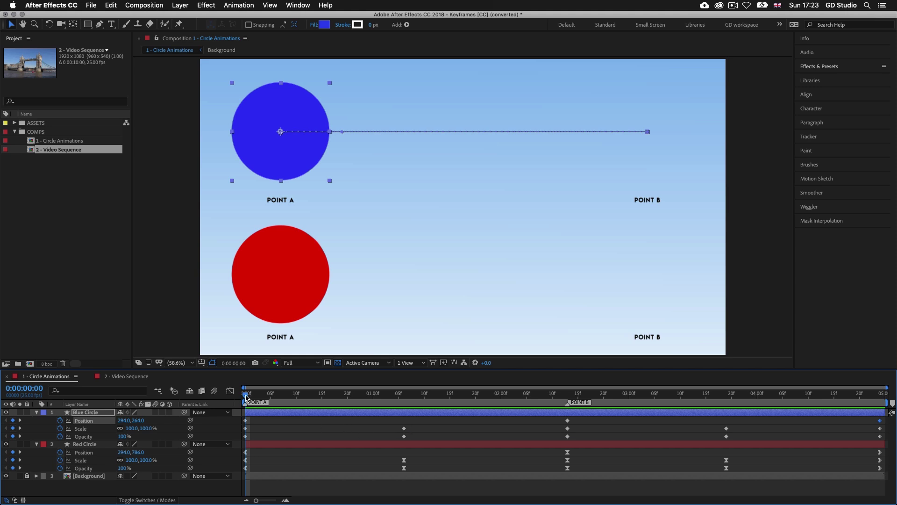
drag(246, 396, 404, 401)
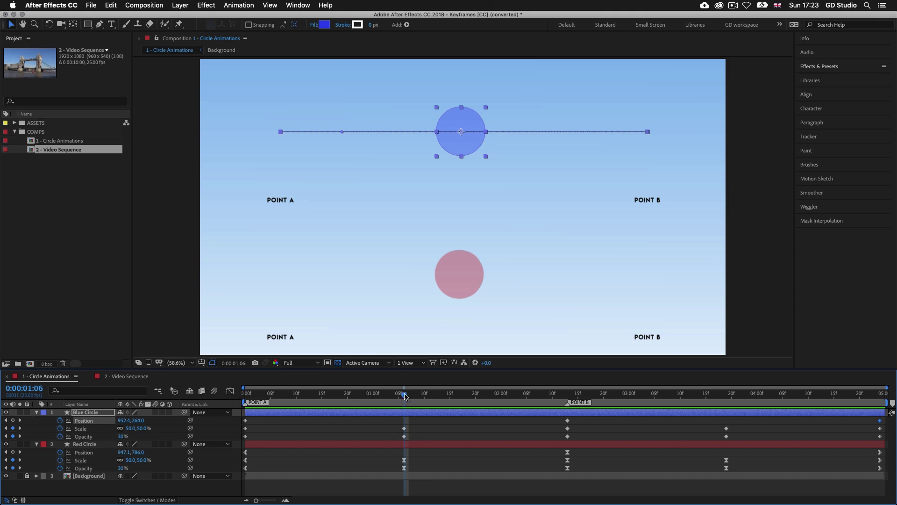
drag(405, 397, 567, 405)
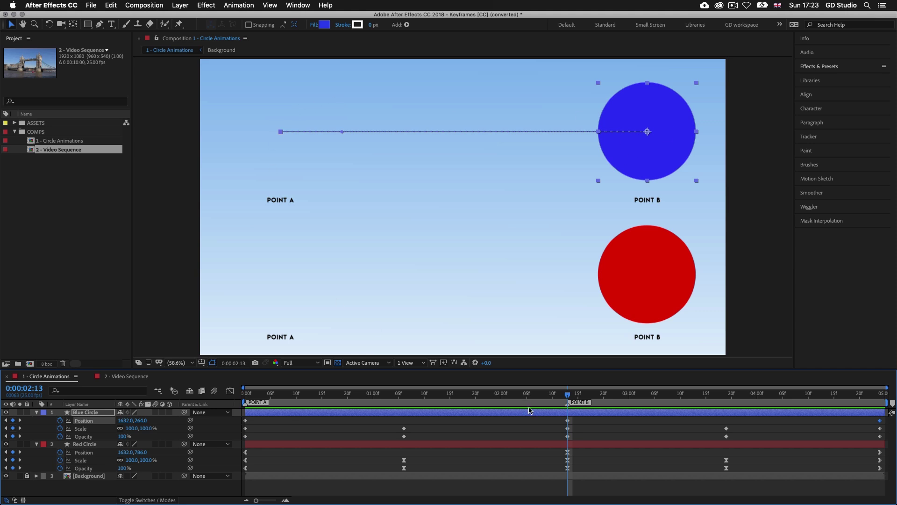
click(568, 429)
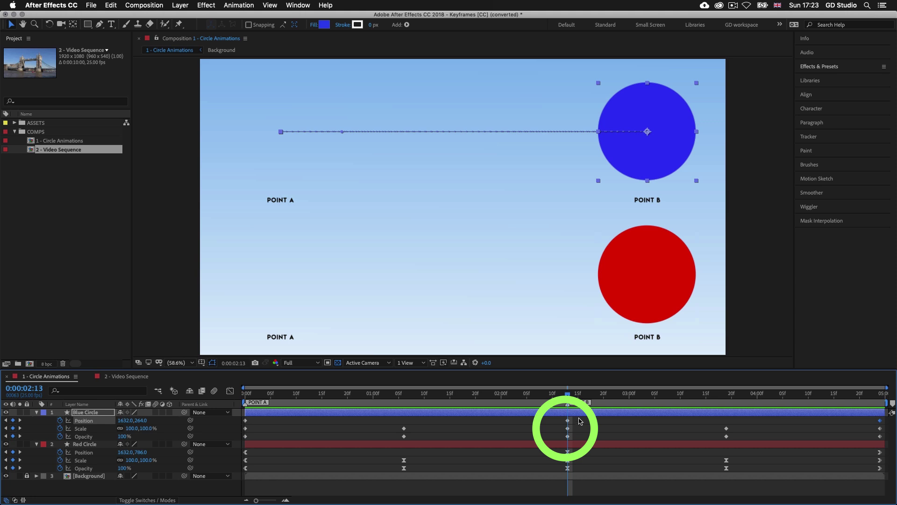
mouse_move(568, 395)
mouse_down()
mouse_move(430, 398)
mouse_move(567, 403)
mouse_move(249, 394)
mouse_move(702, 401)
mouse_move(738, 410)
mouse_move(726, 398)
mouse_up()
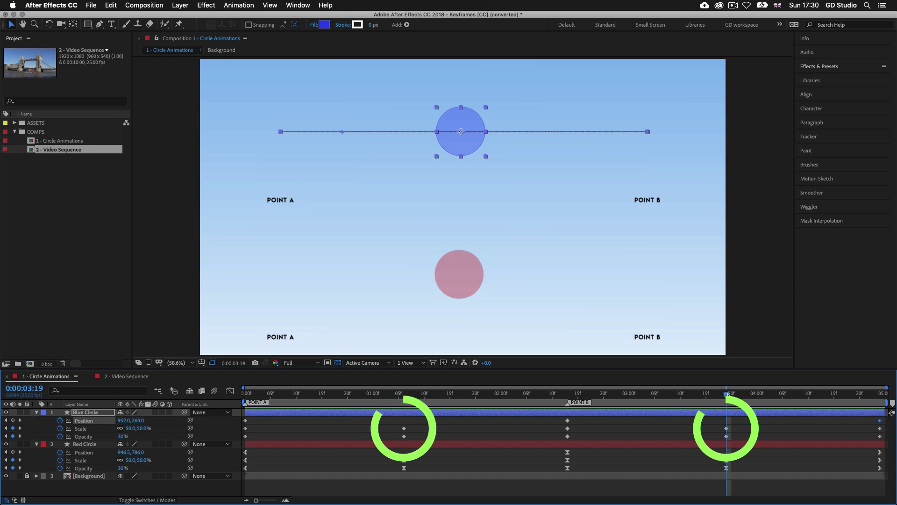
drag(728, 395, 877, 398)
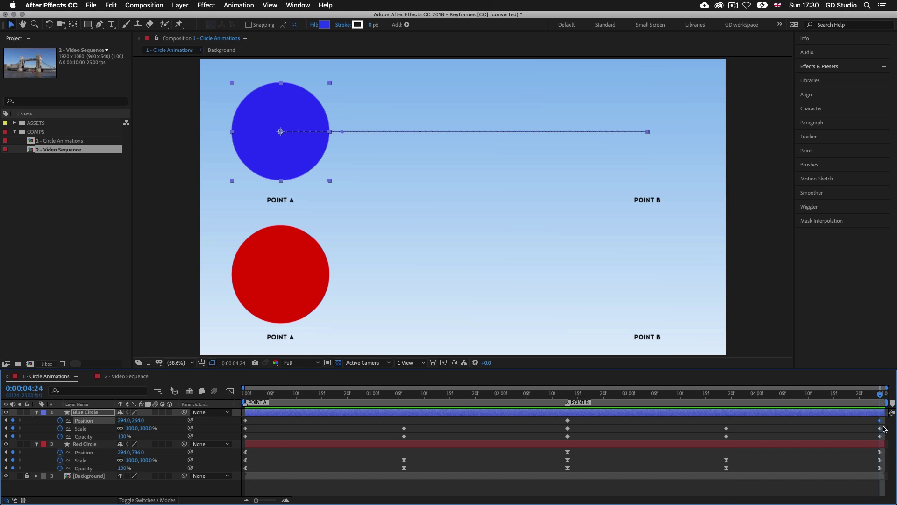
mouse_move(881, 435)
click(246, 431)
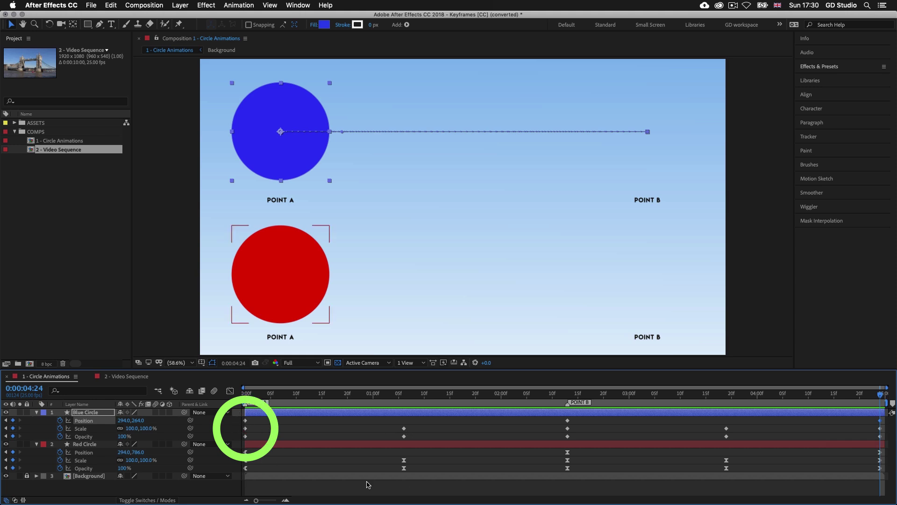
click(568, 428)
click(404, 432)
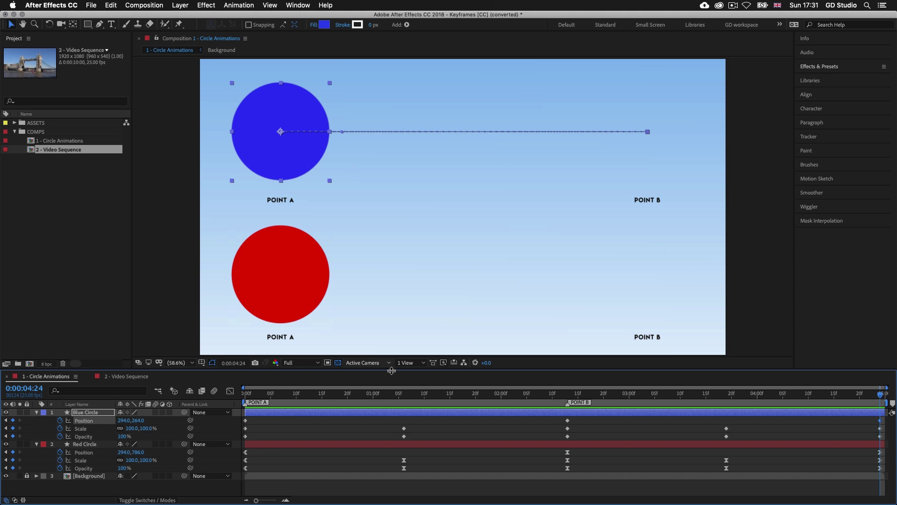
Step: Rewind to the start and preview the circles, stopping at 0:00:02:24 at Point B
drag(881, 397, 249, 405)
key(space)
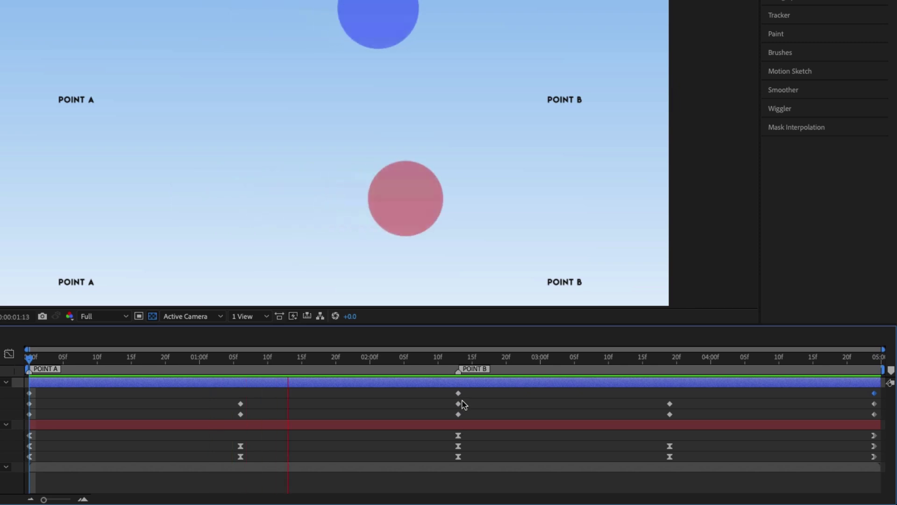
key(space)
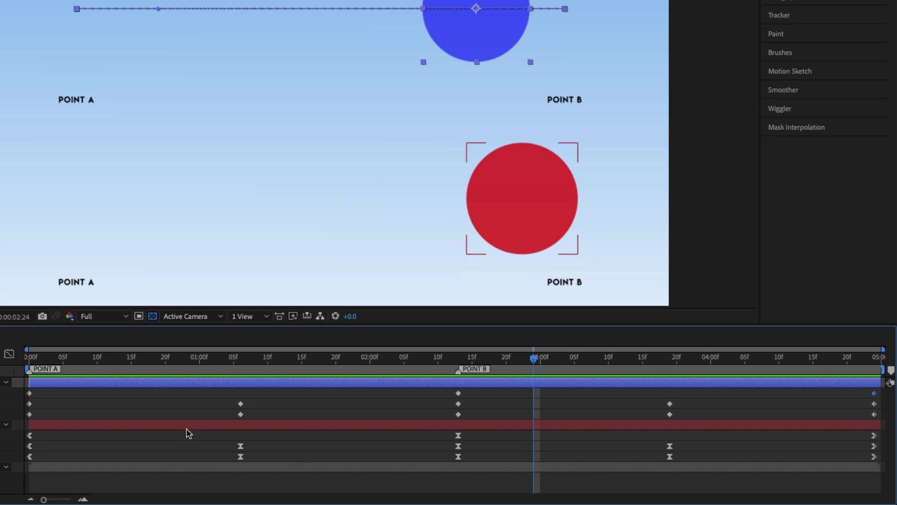
Step: Rewind to 0:00:00:00 and select all Blue Circle keyframes to view their linear value graphs
click(31, 364)
drag(38, 393, 29, 423)
drag(44, 394, 884, 427)
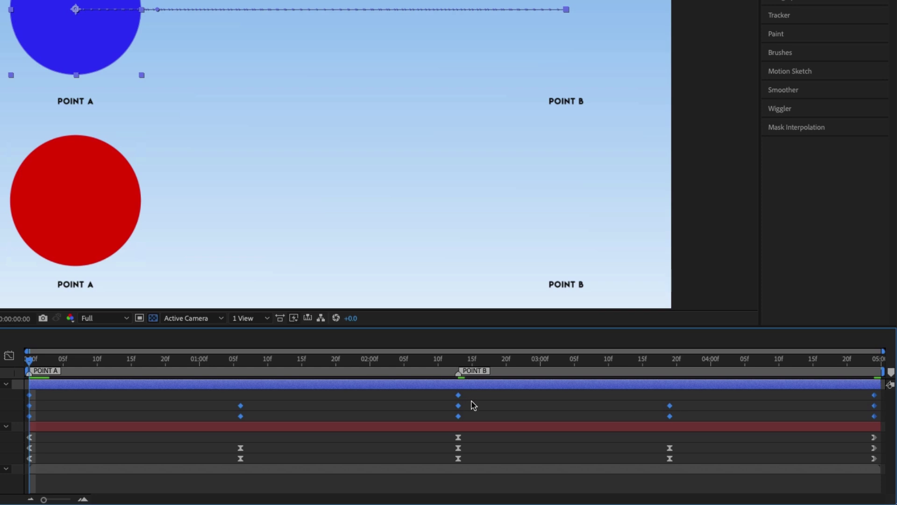
click(9, 357)
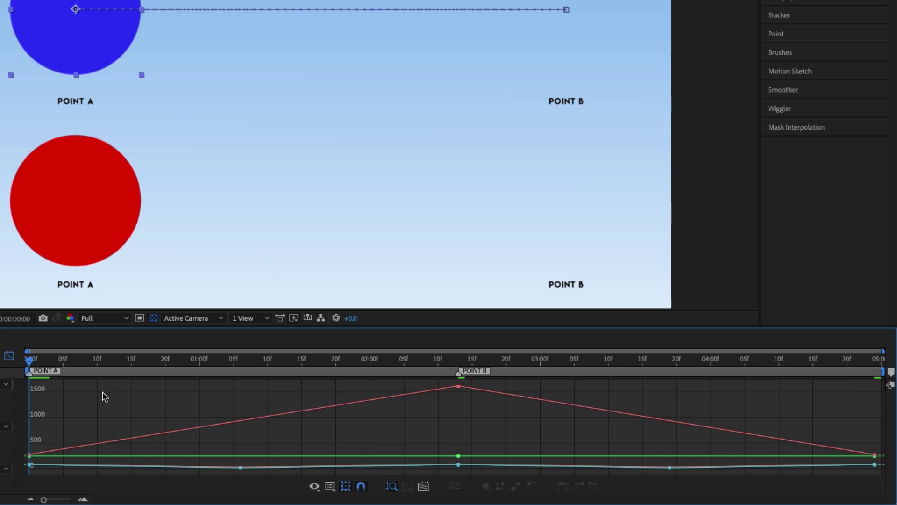
click(9, 358)
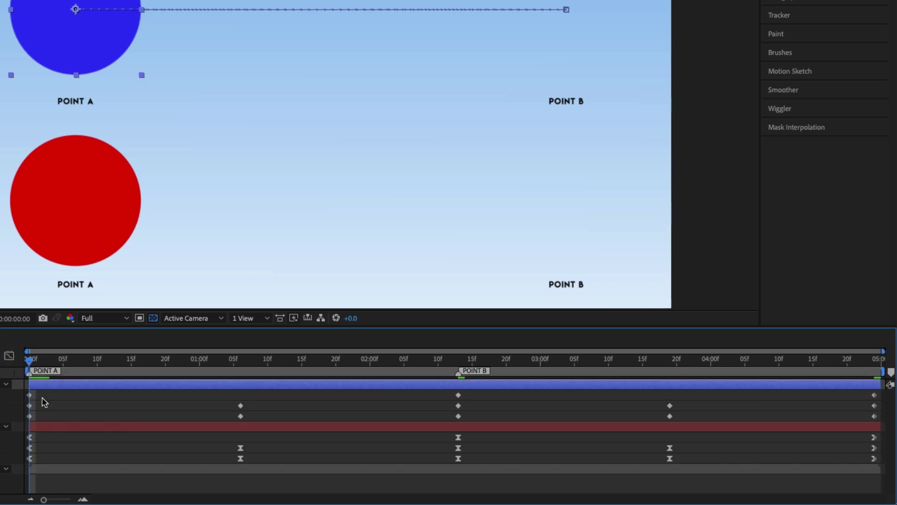
click(189, 430)
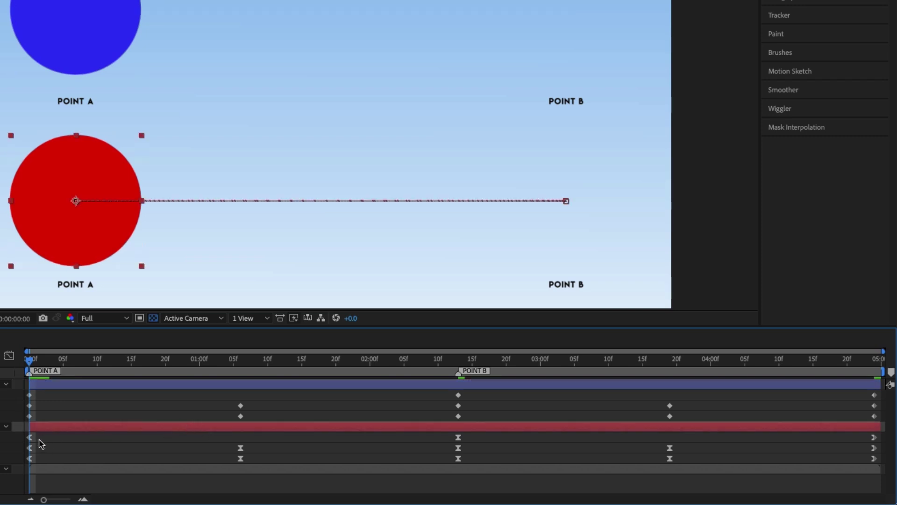
drag(39, 434, 30, 465)
drag(47, 436, 878, 463)
click(8, 358)
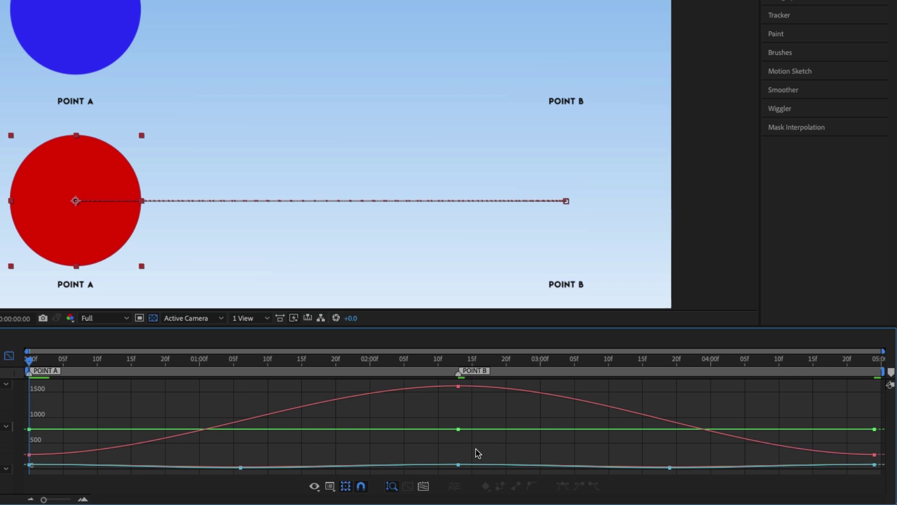
click(9, 356)
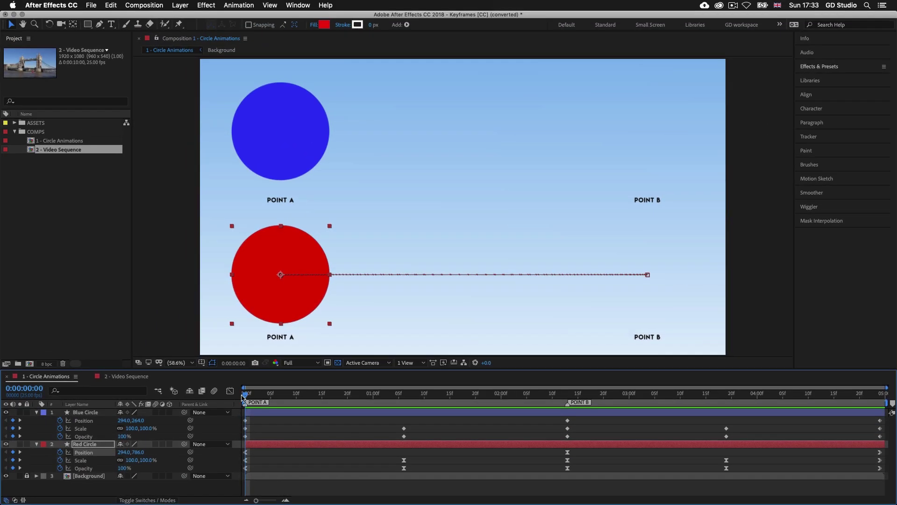
Step: Preview both circles, stop at 0:00:01:20, and select the 2 - Video Sequence composition
key(space)
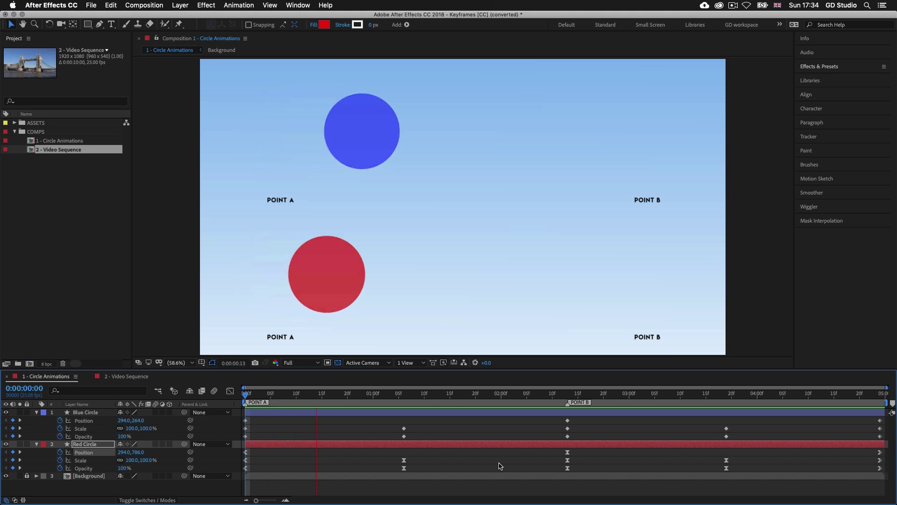
key(space)
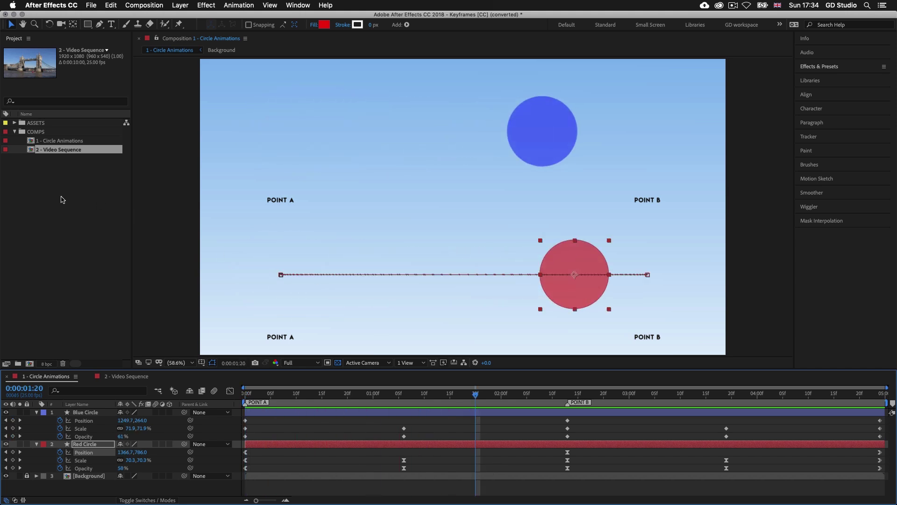
click(77, 177)
click(71, 154)
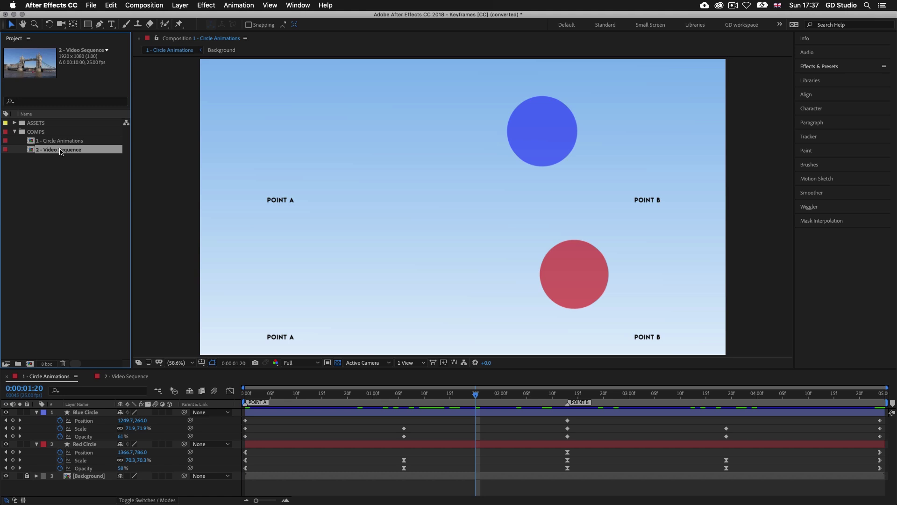
double_click(61, 151)
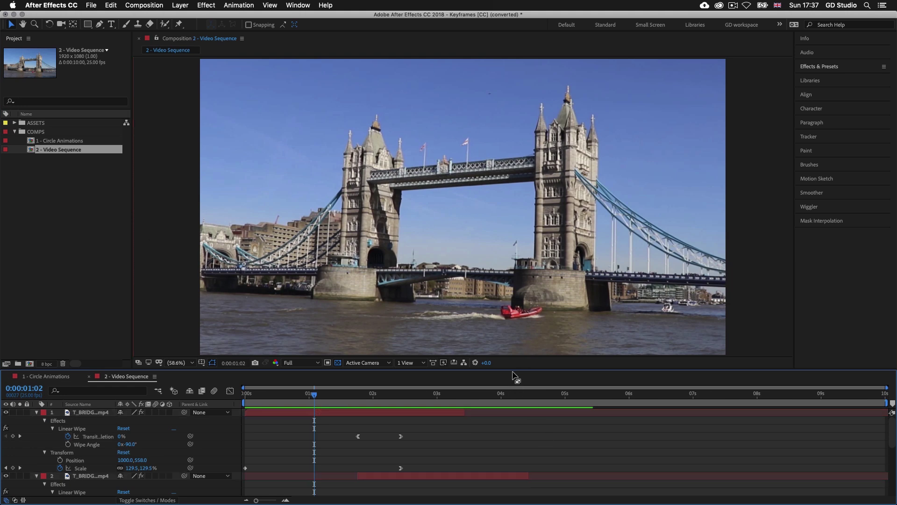
drag(513, 369, 494, 226)
drag(314, 251, 237, 257)
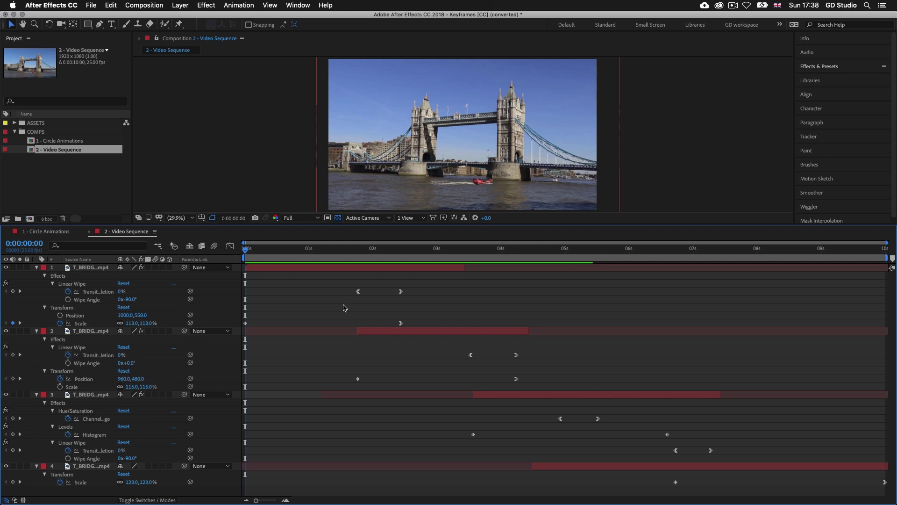